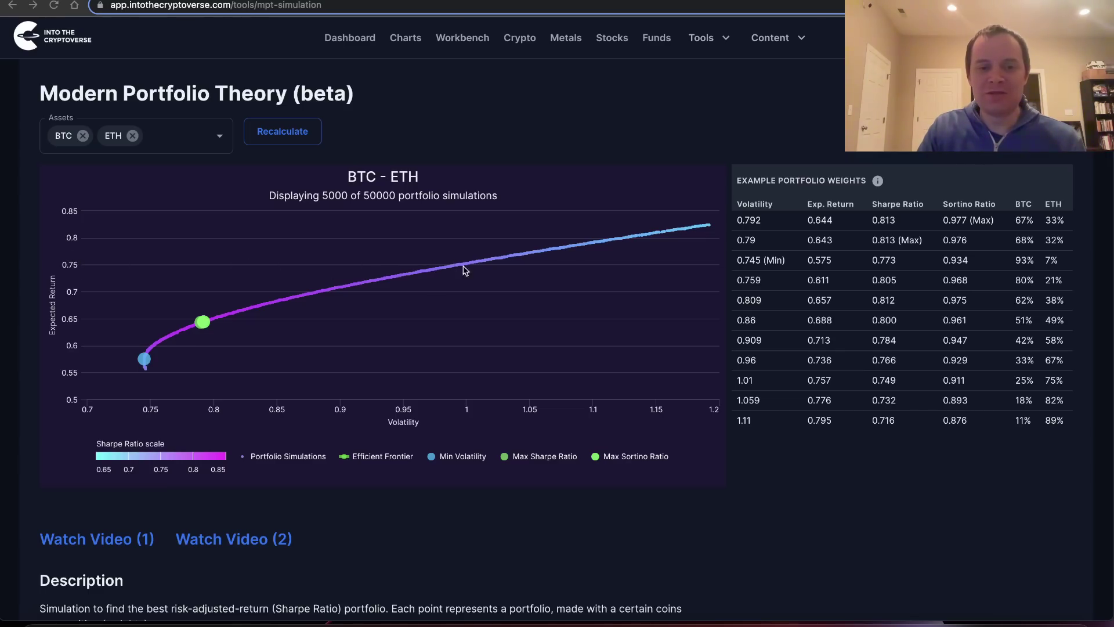
pyautogui.moveTo(460, 266)
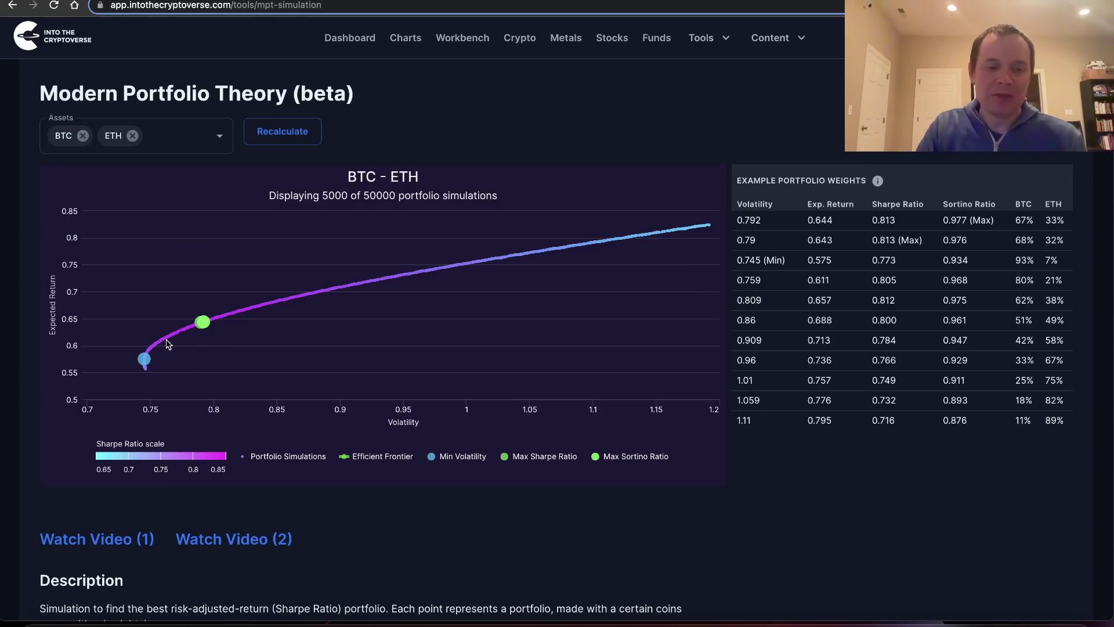
pyautogui.moveTo(144, 358)
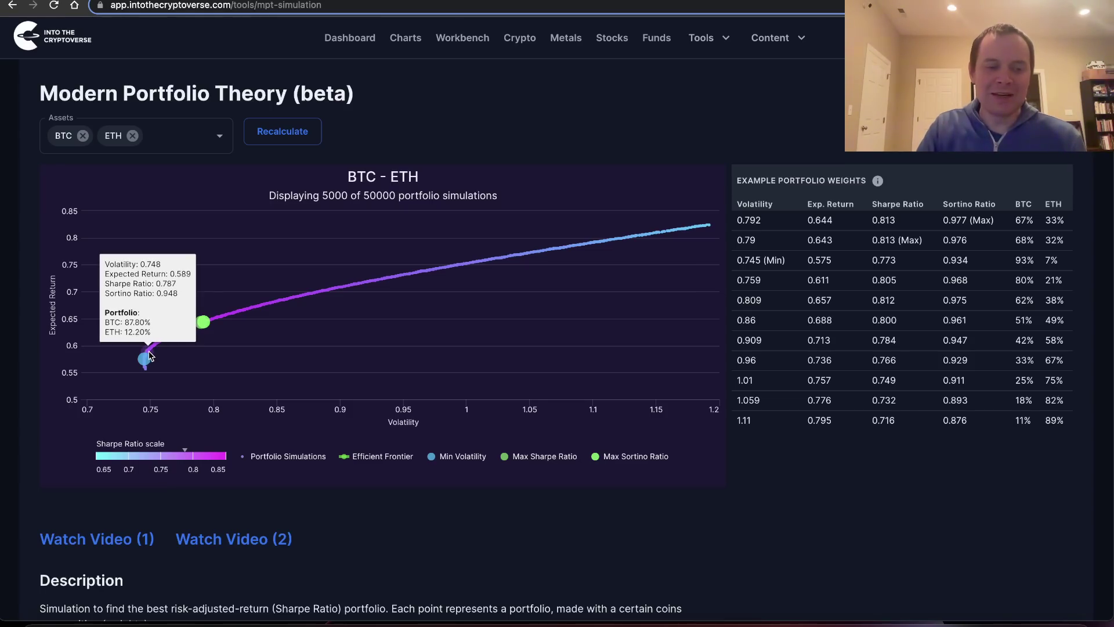
pyautogui.moveTo(95, 351)
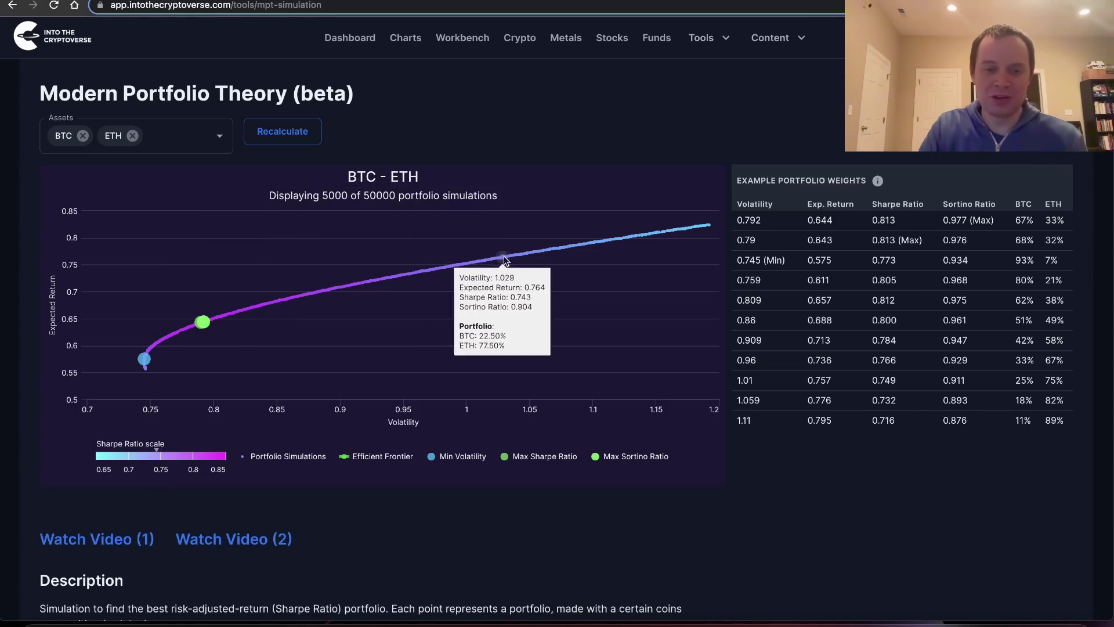
pyautogui.moveTo(694, 229)
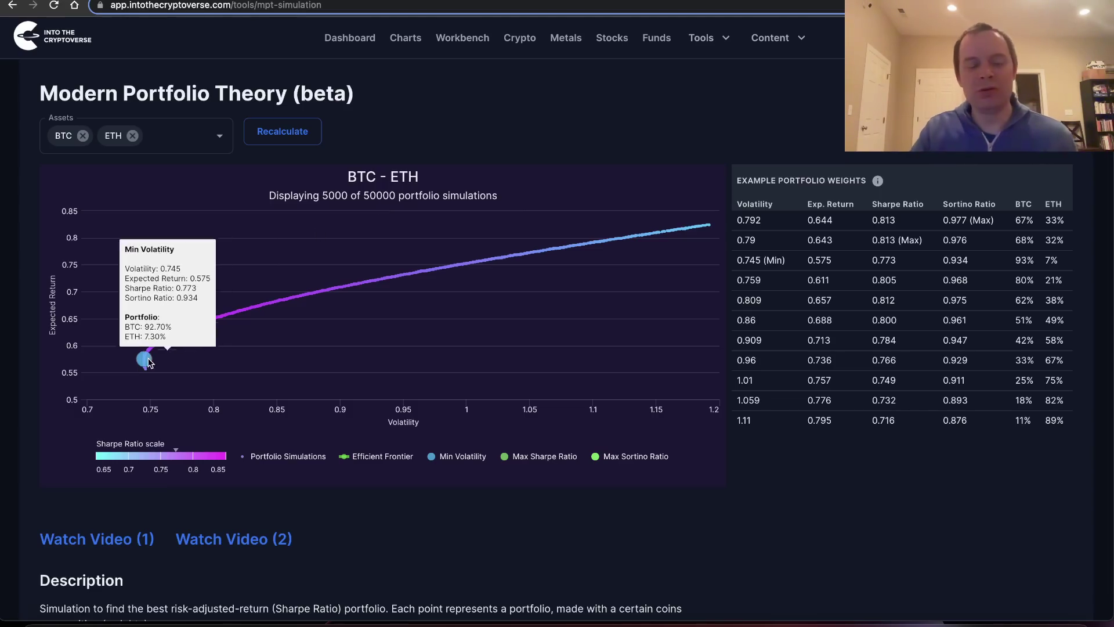
pyautogui.moveTo(236, 323)
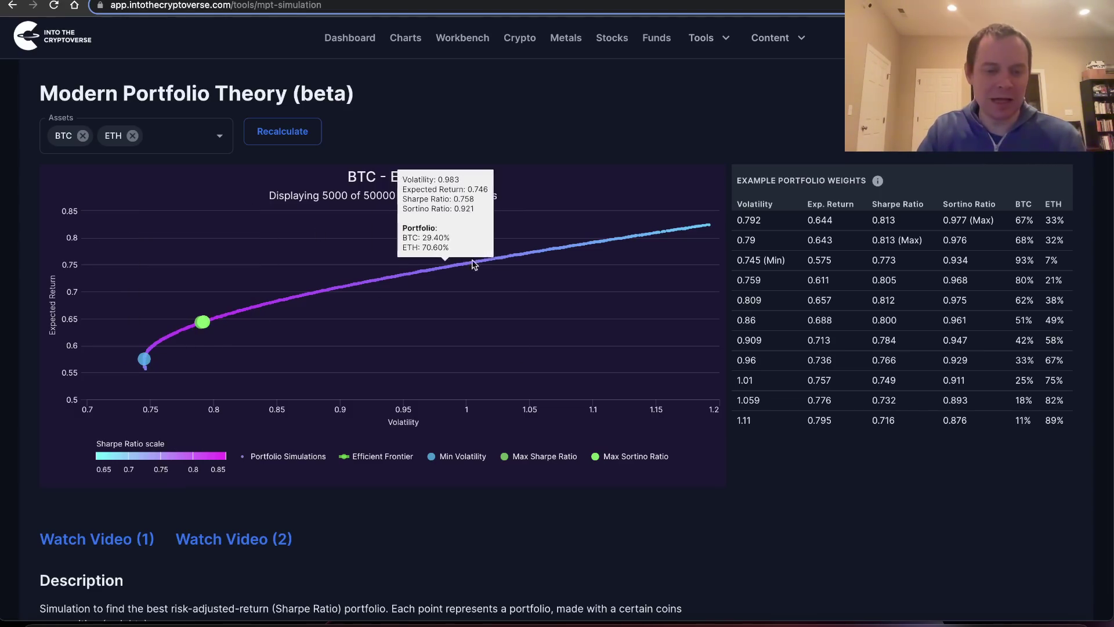
pyautogui.moveTo(539, 252)
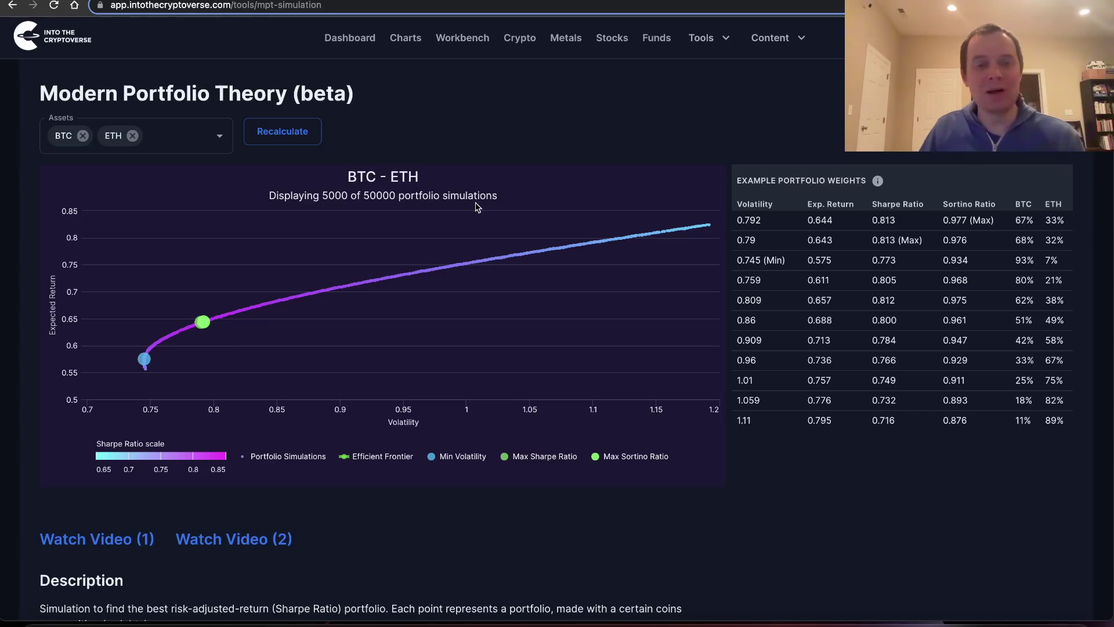
# Highlight the 0.813 (Max) Sharpe value and the Sharpe Ratio column heading in the weights table
pyautogui.moveTo(361, 282)
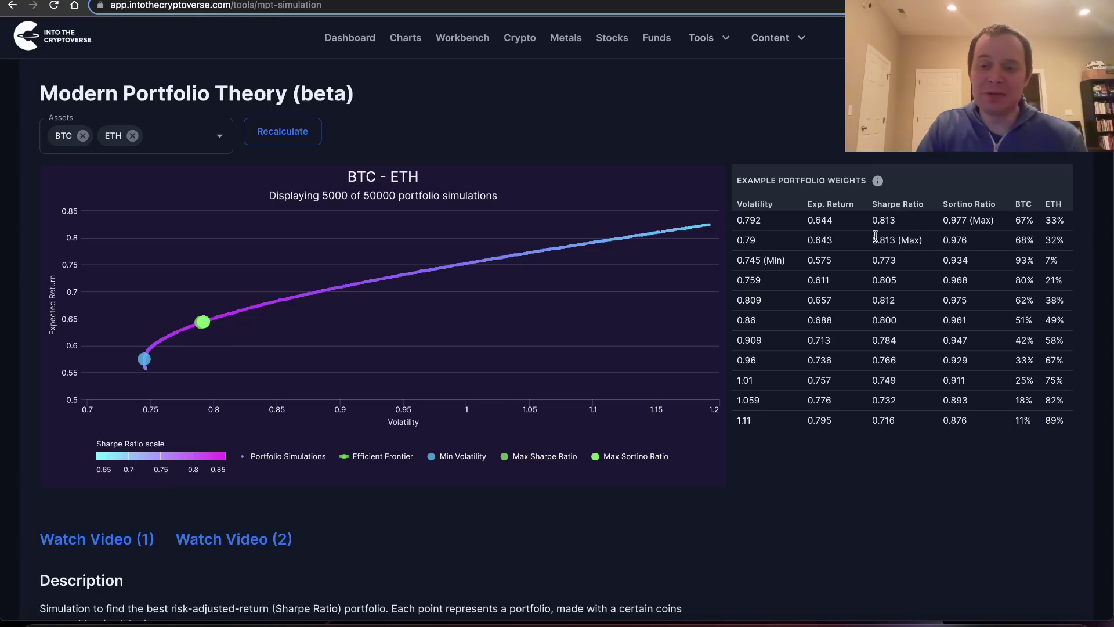
pyautogui.moveTo(917, 239); pyautogui.dragTo(863, 244)
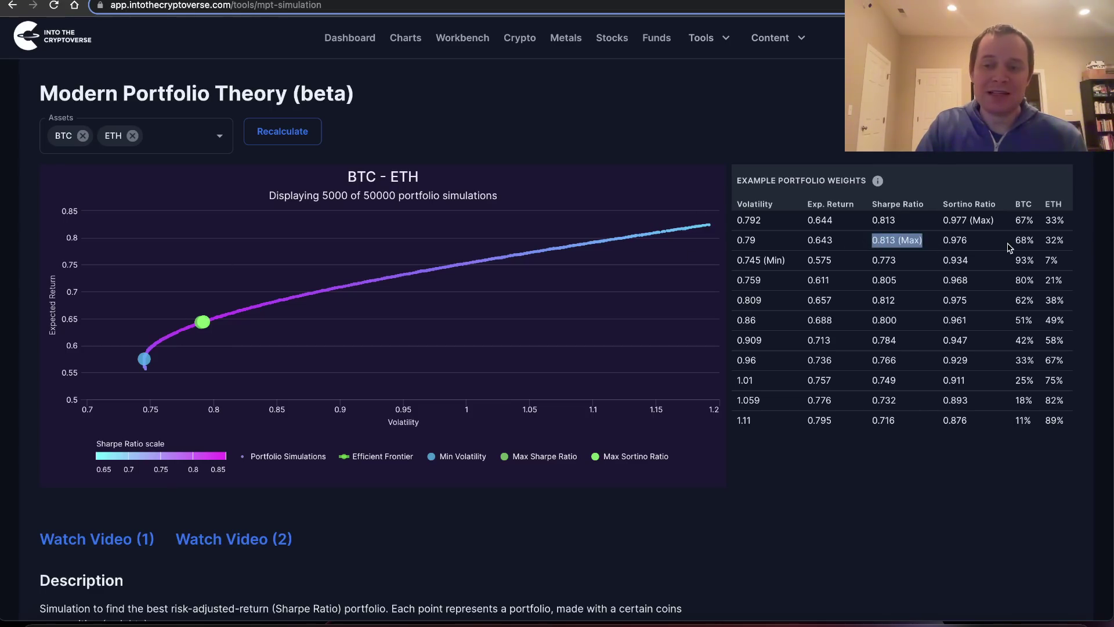
pyautogui.click(1033, 244)
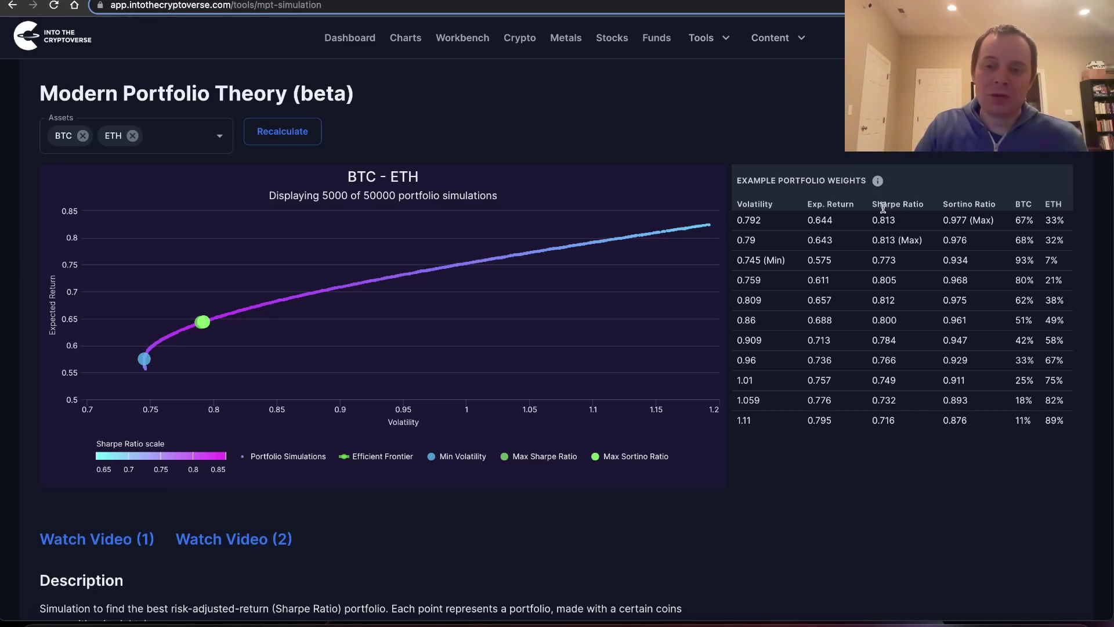
pyautogui.moveTo(872, 205); pyautogui.dragTo(919, 203)
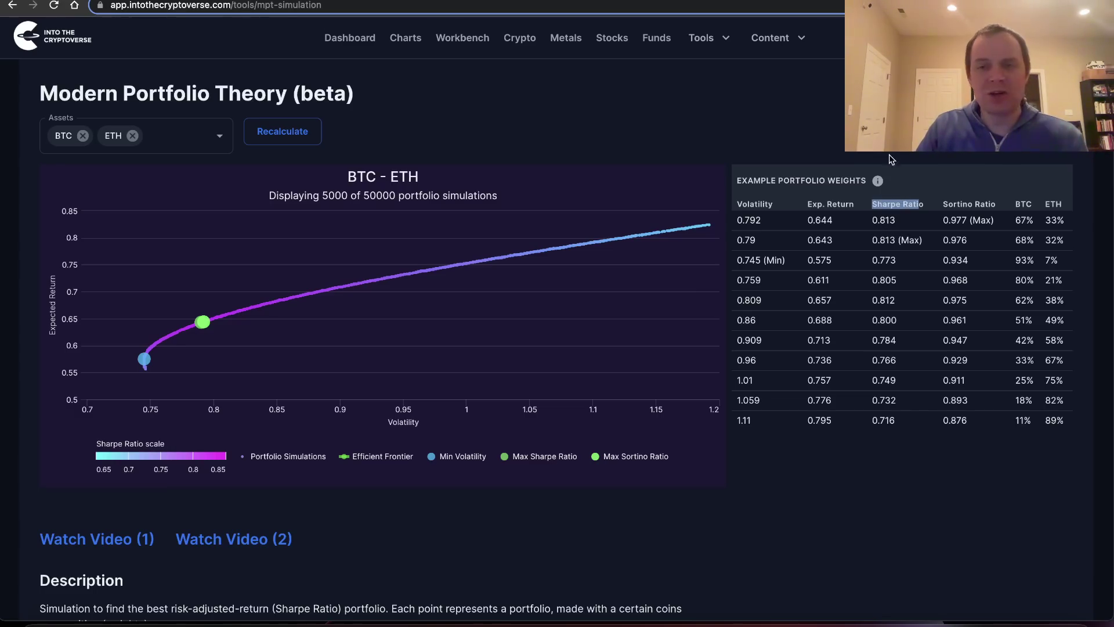
# Highlight the Rp and Rf terms in Investopedia's Sharpe Ratio formula, then return to the simulation
pyautogui.hotkey('ctrl', 'Tab')
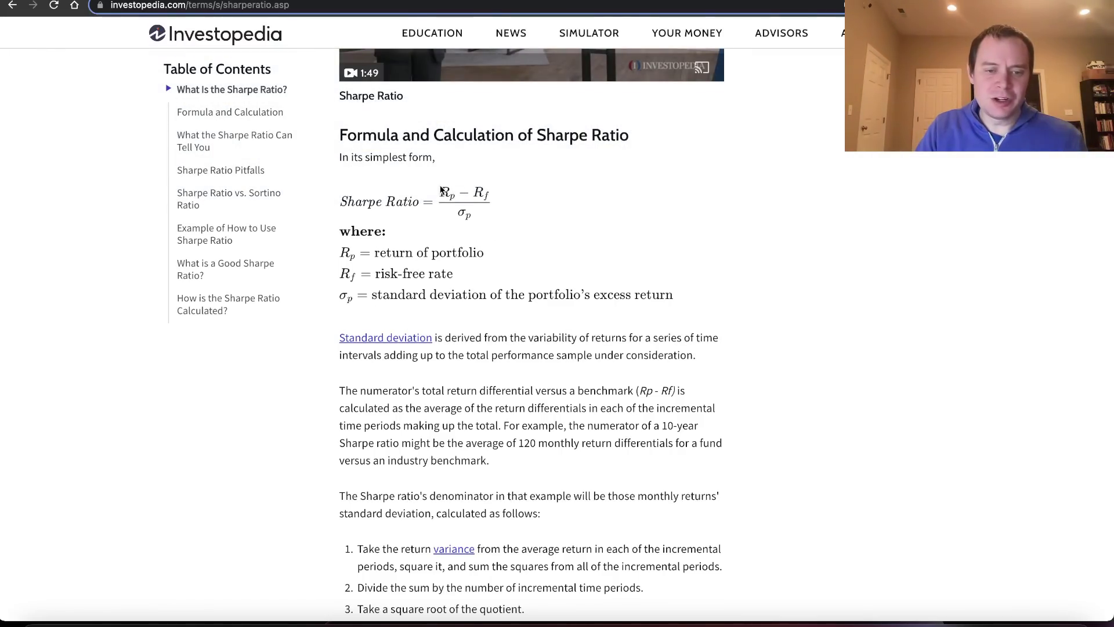
pyautogui.moveTo(440, 190); pyautogui.dragTo(458, 195)
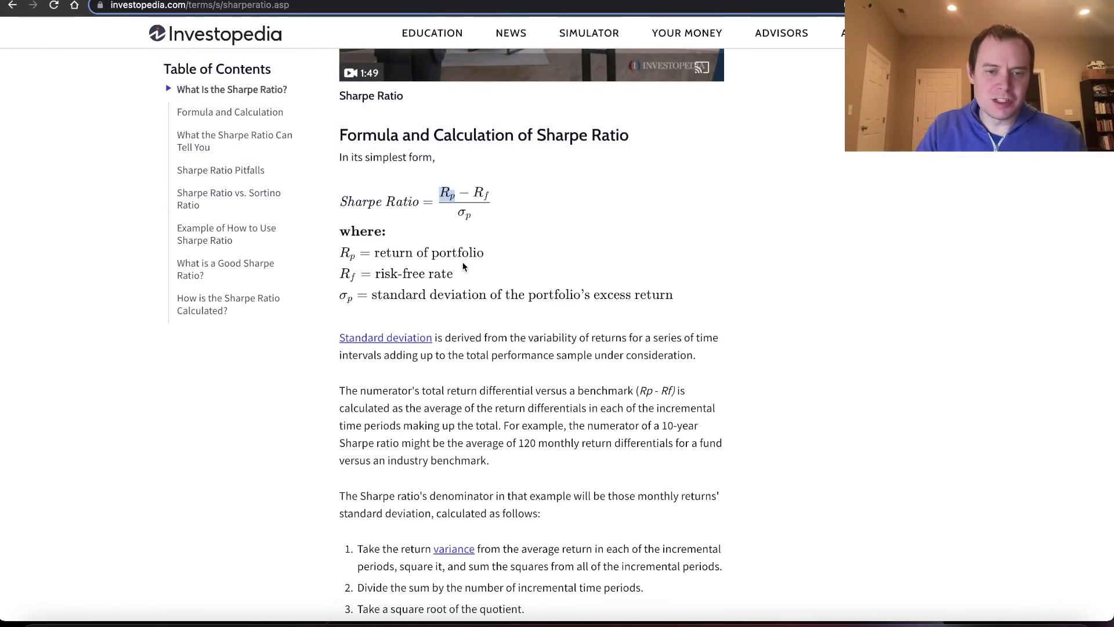
pyautogui.moveTo(488, 264); pyautogui.dragTo(469, 195)
pyautogui.click(468, 194)
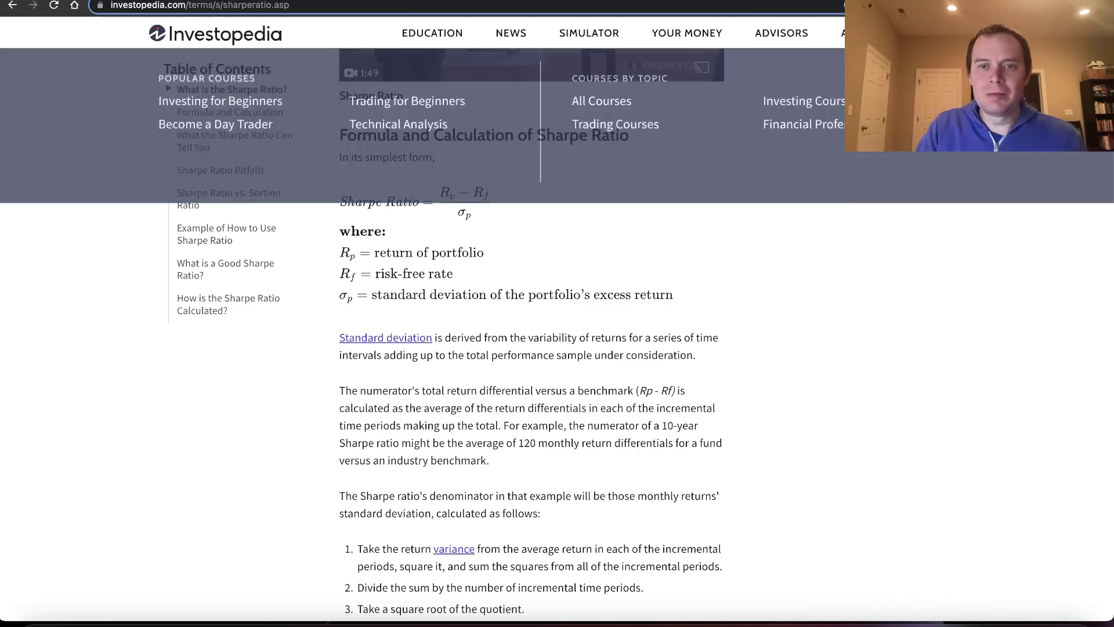
pyautogui.hotkey('ctrl', 'Tab')
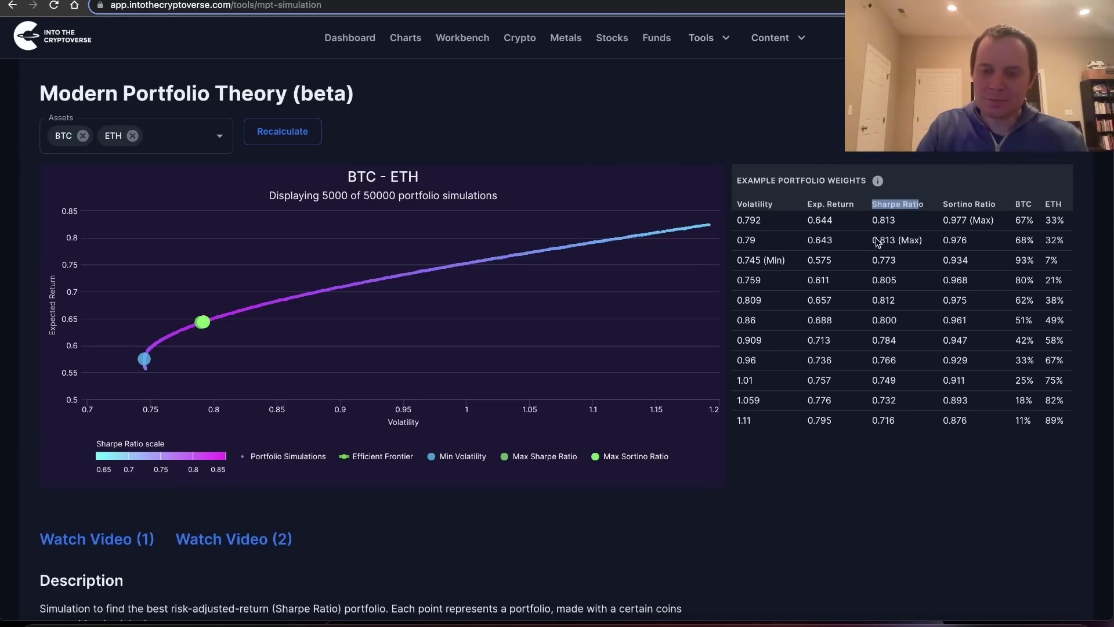
# Highlight the 0.813 Sharpe and 67% BTC weight, then read the 42.90% BTC / 57.10% ETH frontier point
pyautogui.moveTo(872, 241); pyautogui.dragTo(925, 241)
pyautogui.click(926, 240)
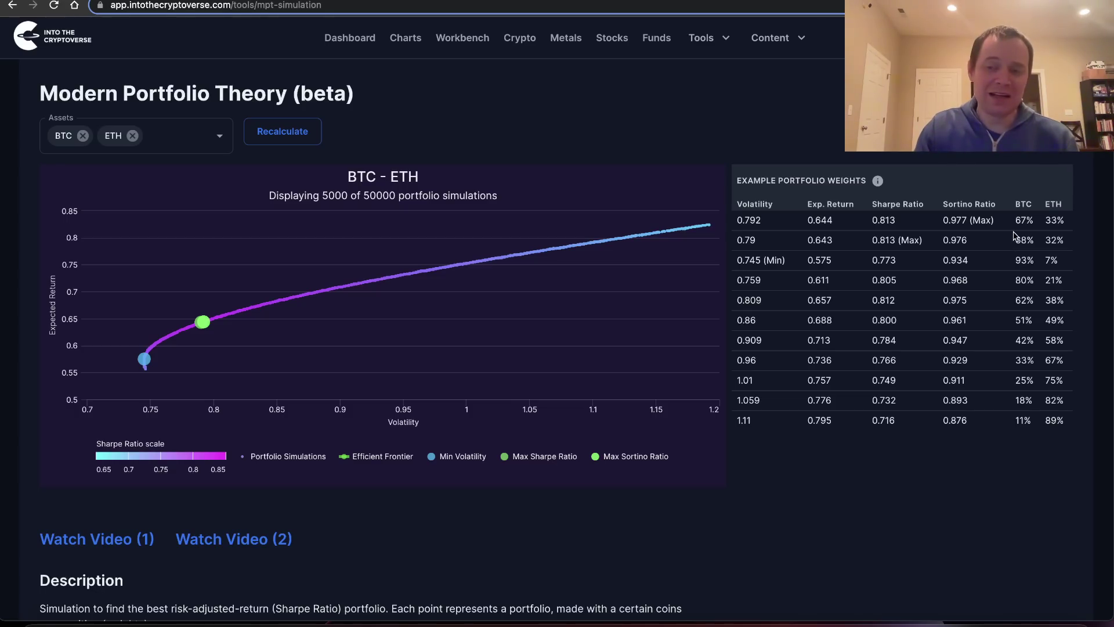
pyautogui.moveTo(1014, 222); pyautogui.dragTo(1065, 220)
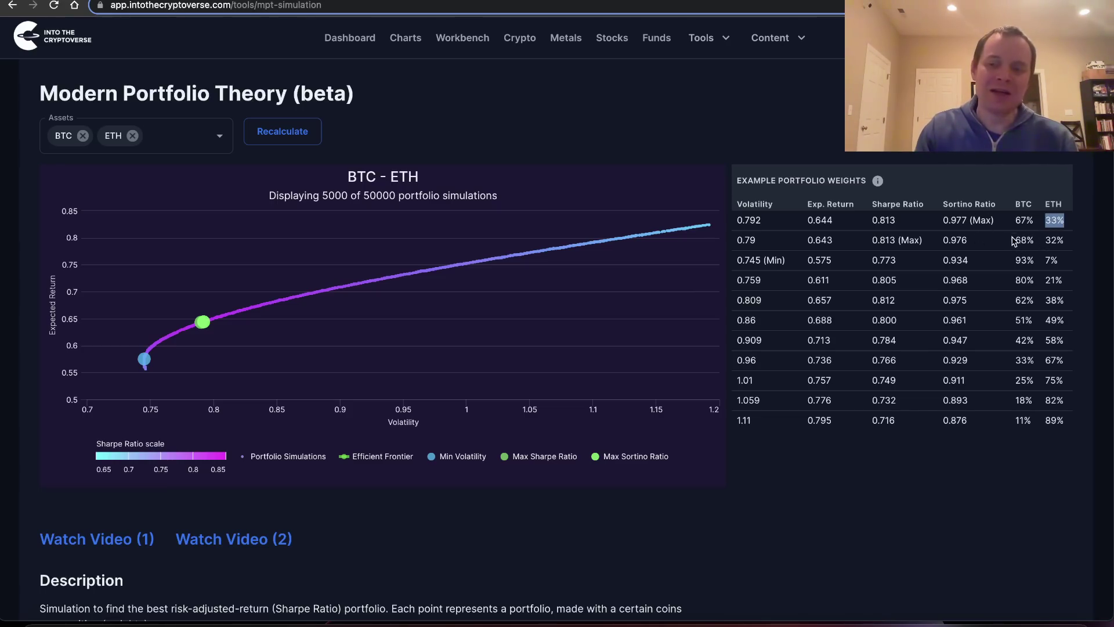
pyautogui.moveTo(1016, 220); pyautogui.dragTo(1035, 221)
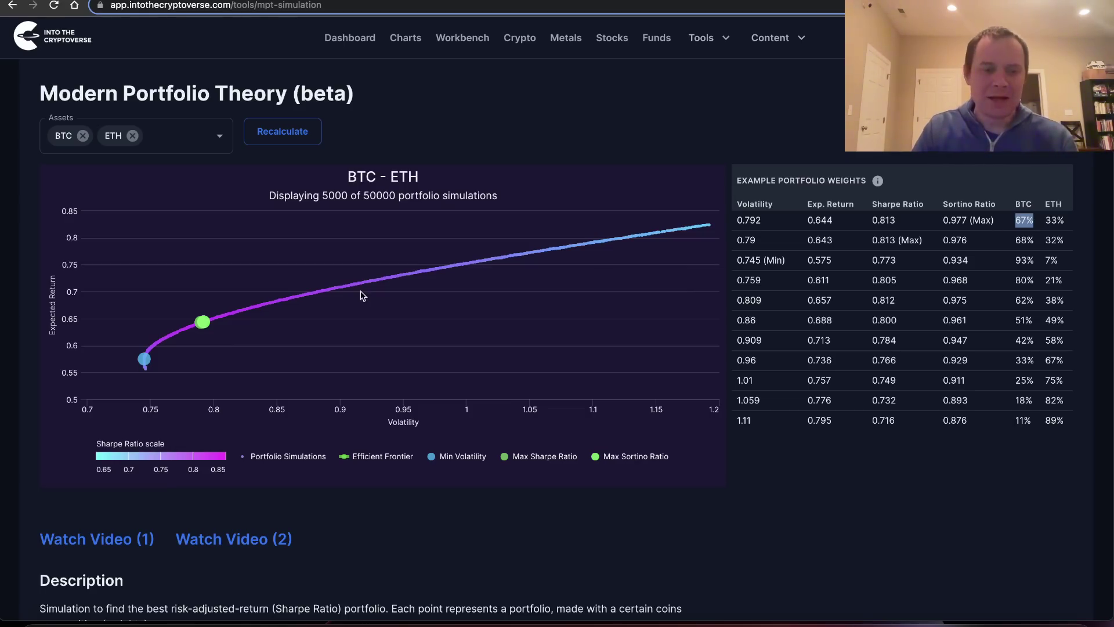
pyautogui.moveTo(172, 341)
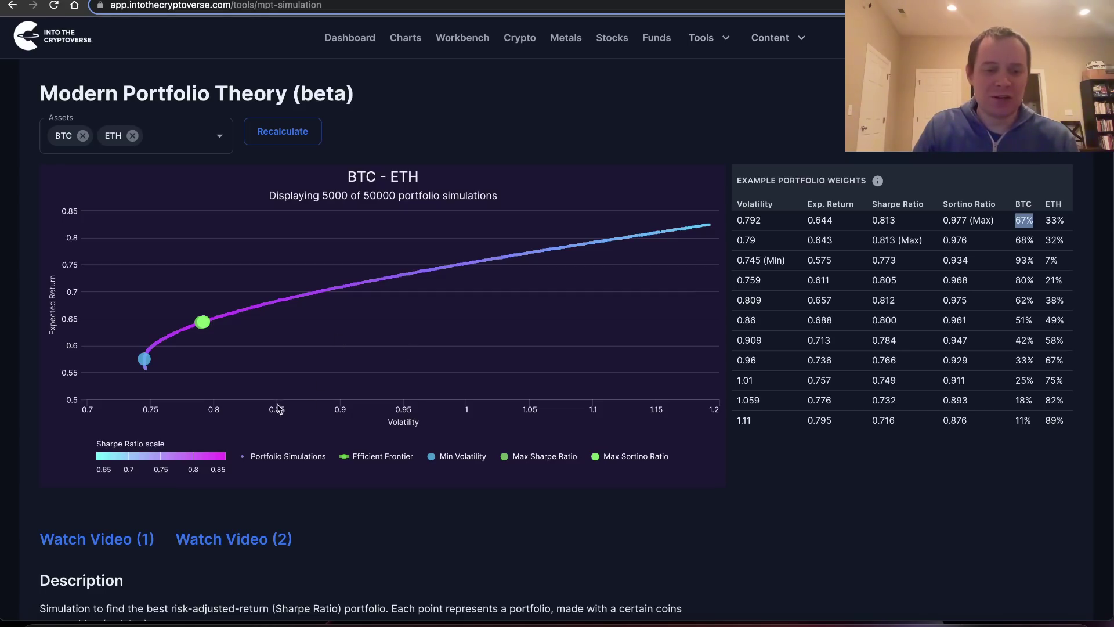
pyautogui.moveTo(270, 300)
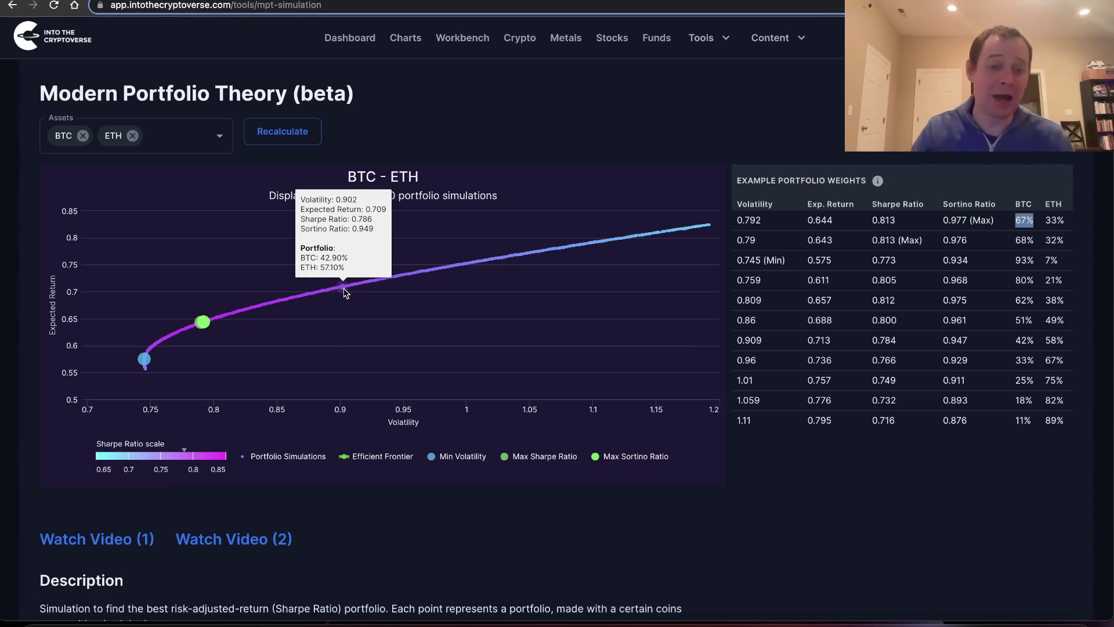
pyautogui.scroll(-3, 346, 290)
pyautogui.scroll(3, 430, 287)
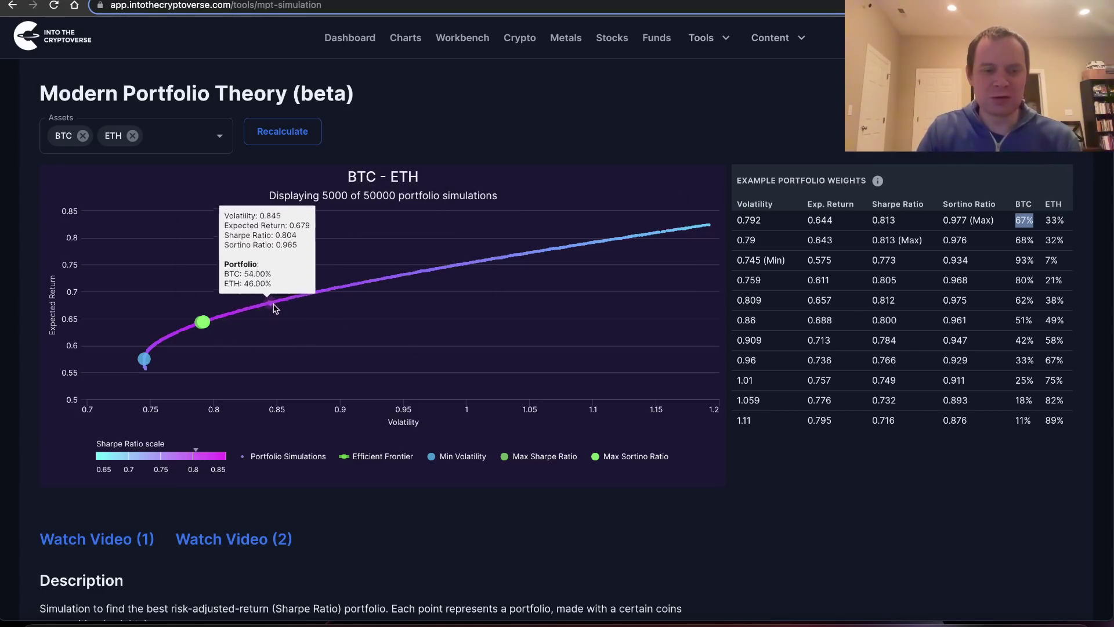
pyautogui.moveTo(323, 292)
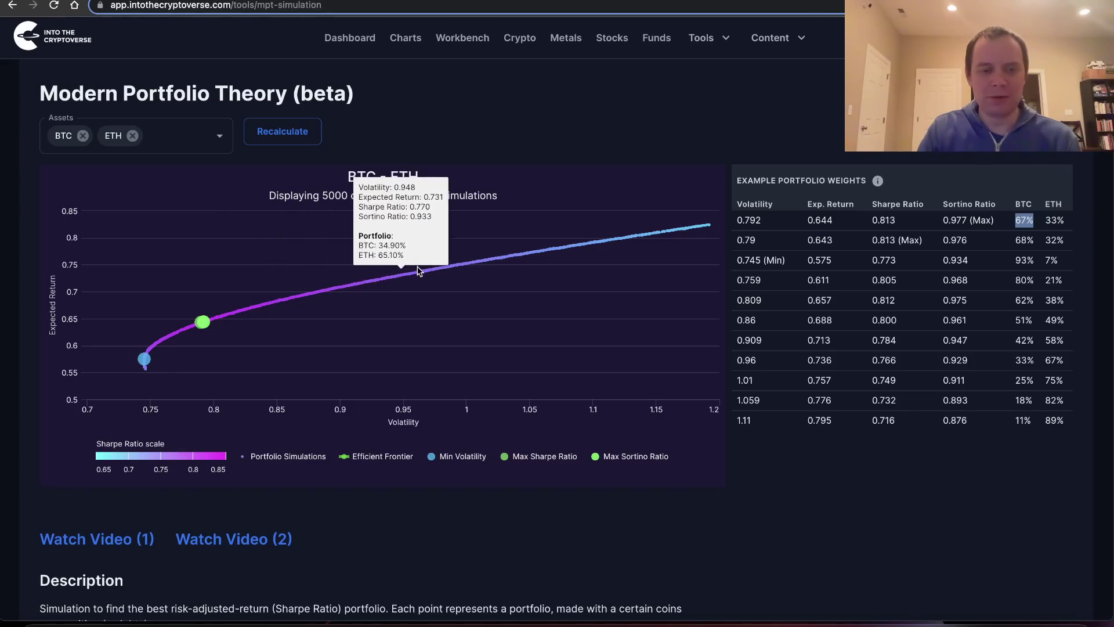
pyautogui.moveTo(463, 264)
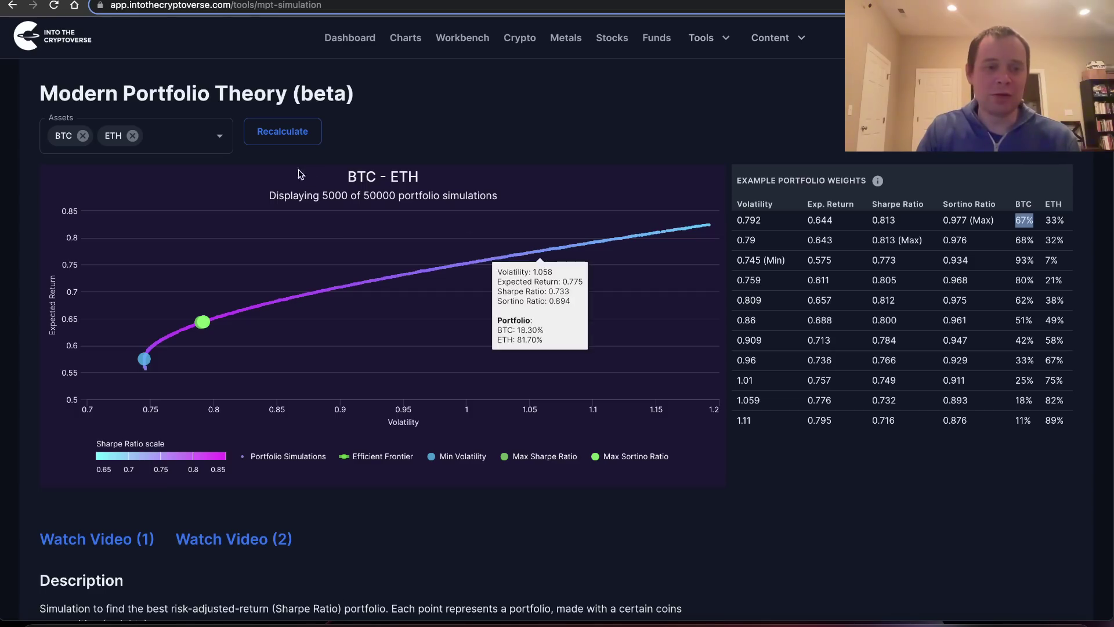
# Select LTC, XMR and XRP in the Assets list and recalculate the five-asset portfolio
pyautogui.click(172, 143)
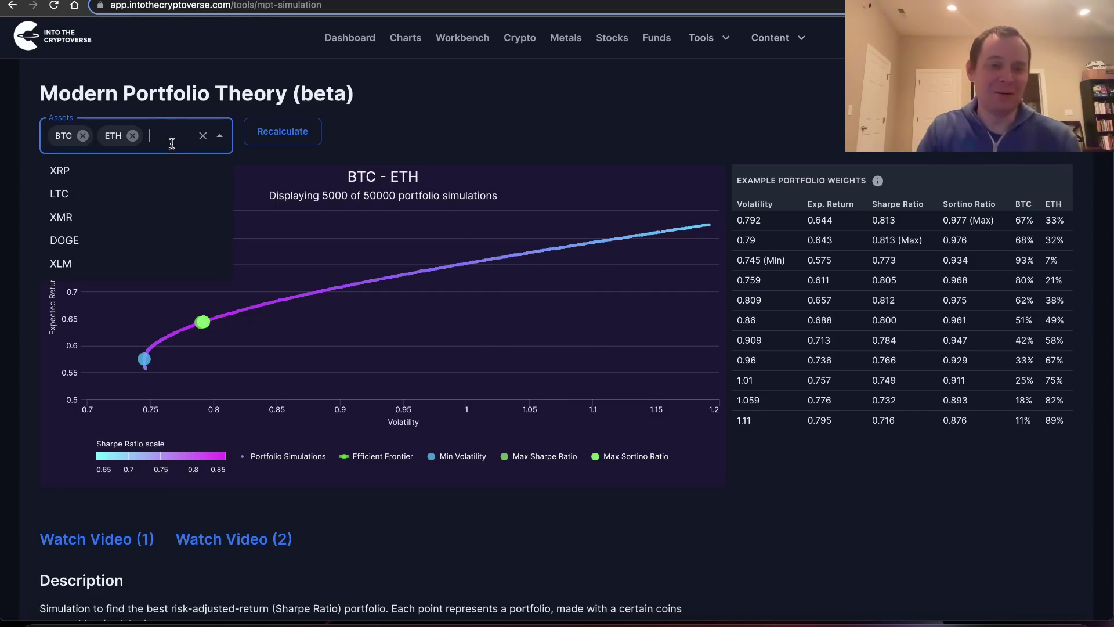
pyautogui.click(65, 193)
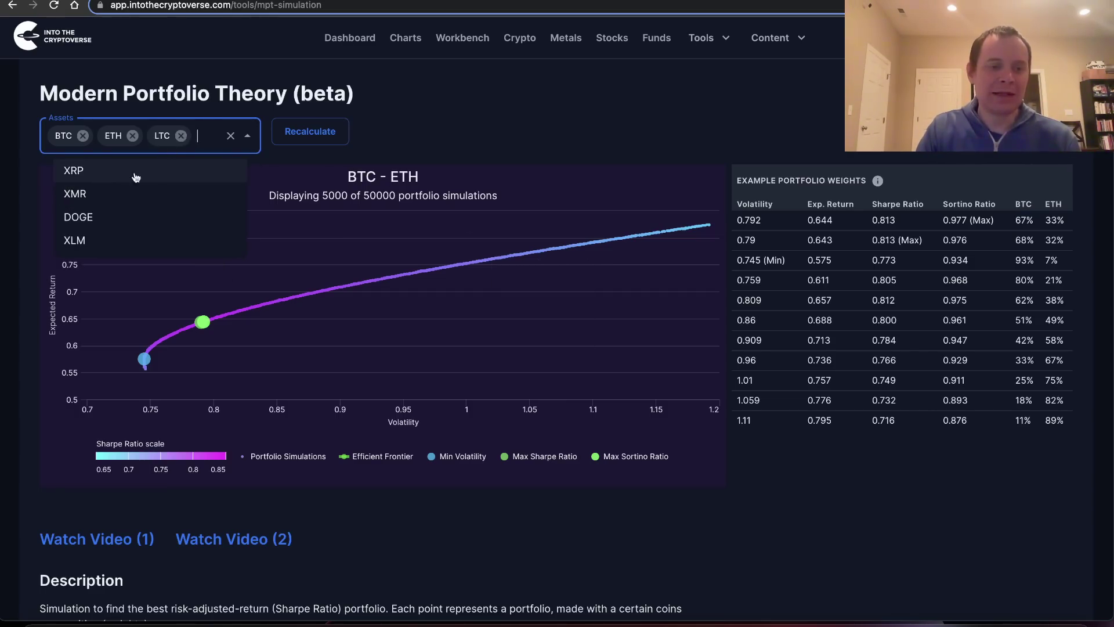
pyautogui.click(91, 195)
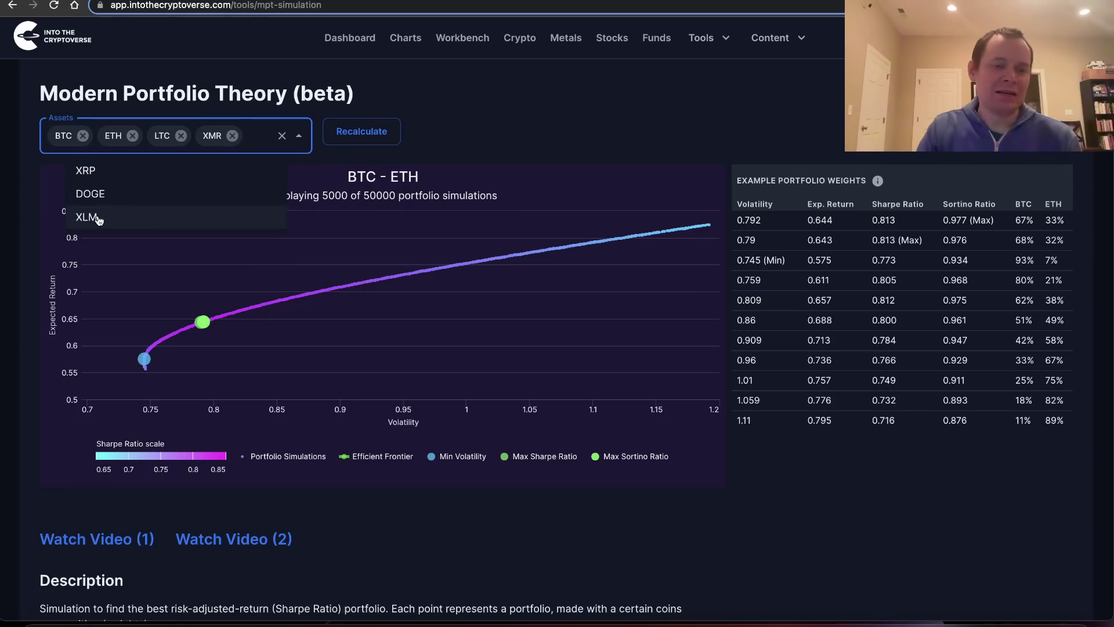
pyautogui.click(90, 174)
pyautogui.click(468, 220)
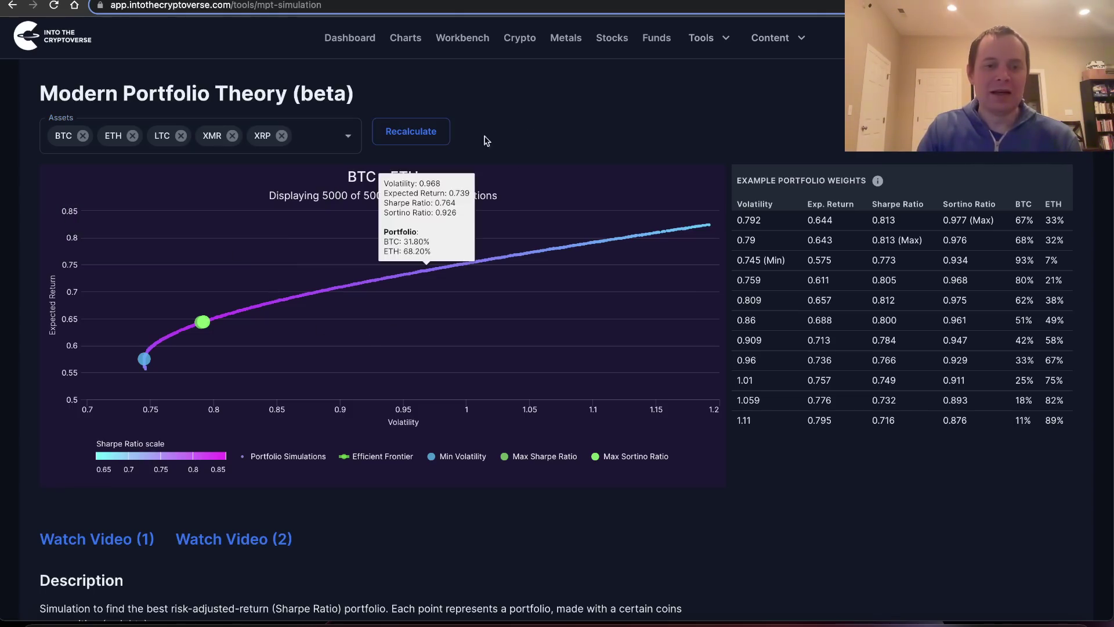
pyautogui.click(410, 138)
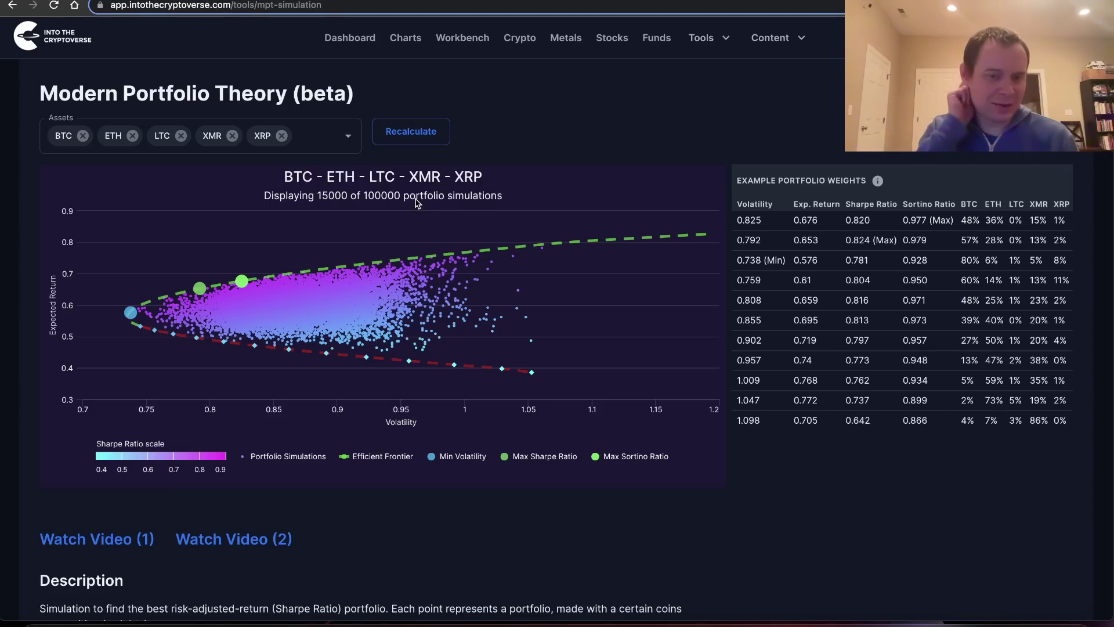
pyautogui.scroll(-1, 380, 288)
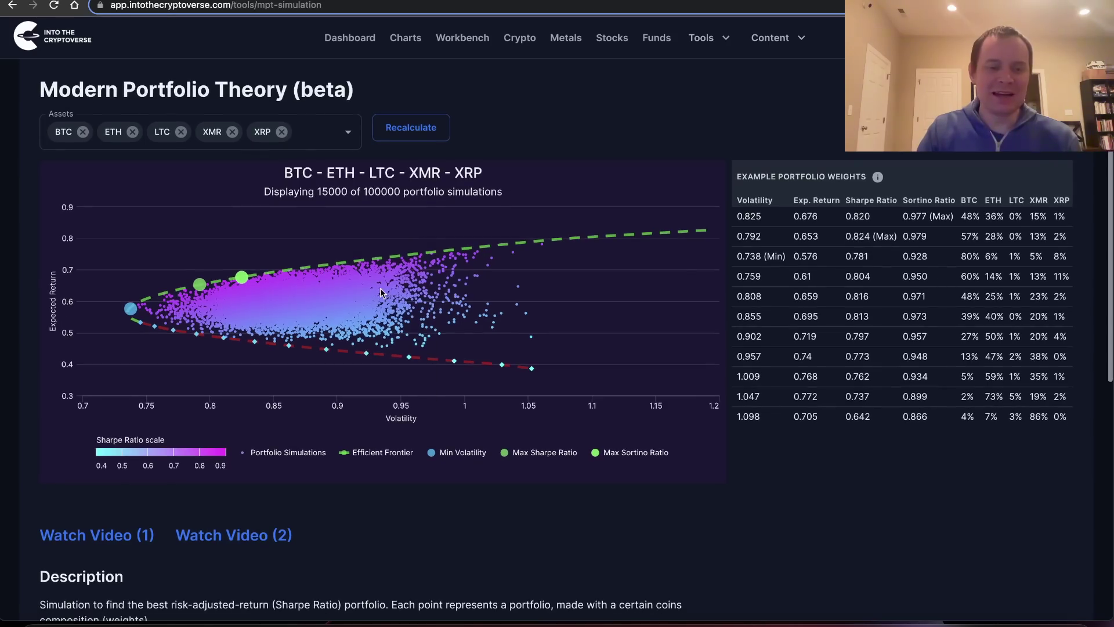
pyautogui.moveTo(292, 301)
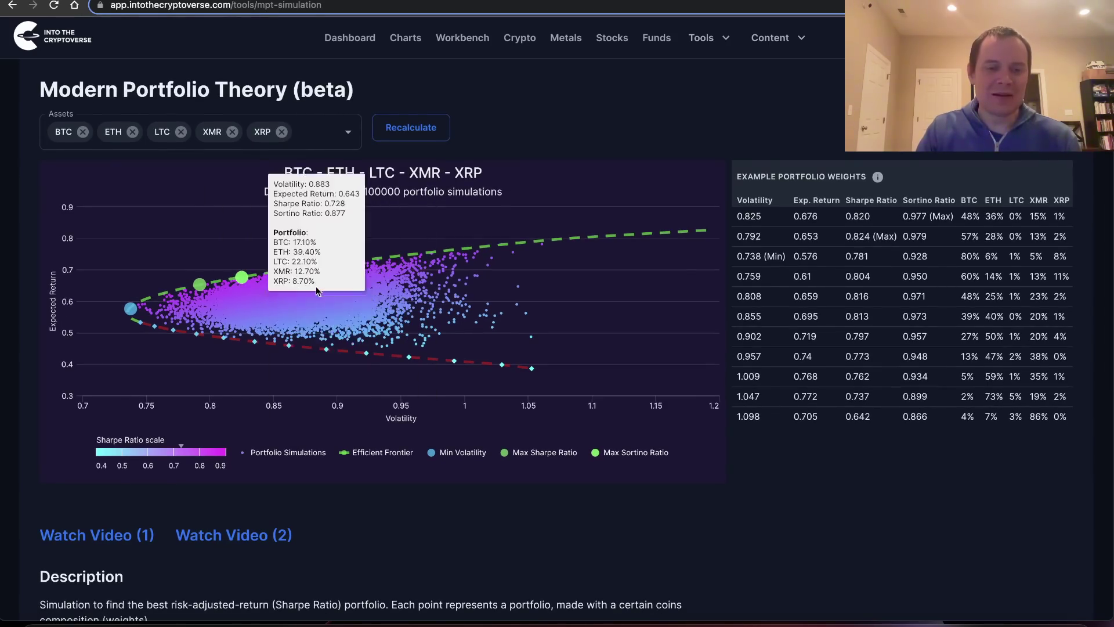
pyautogui.scroll(-1, 371, 395)
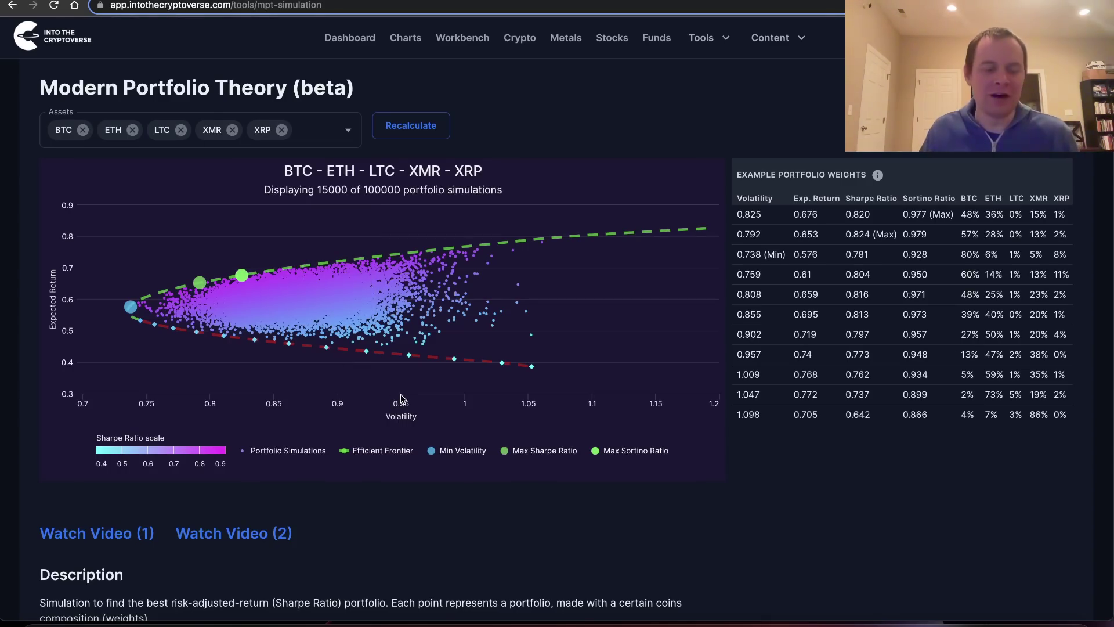
pyautogui.moveTo(399, 322)
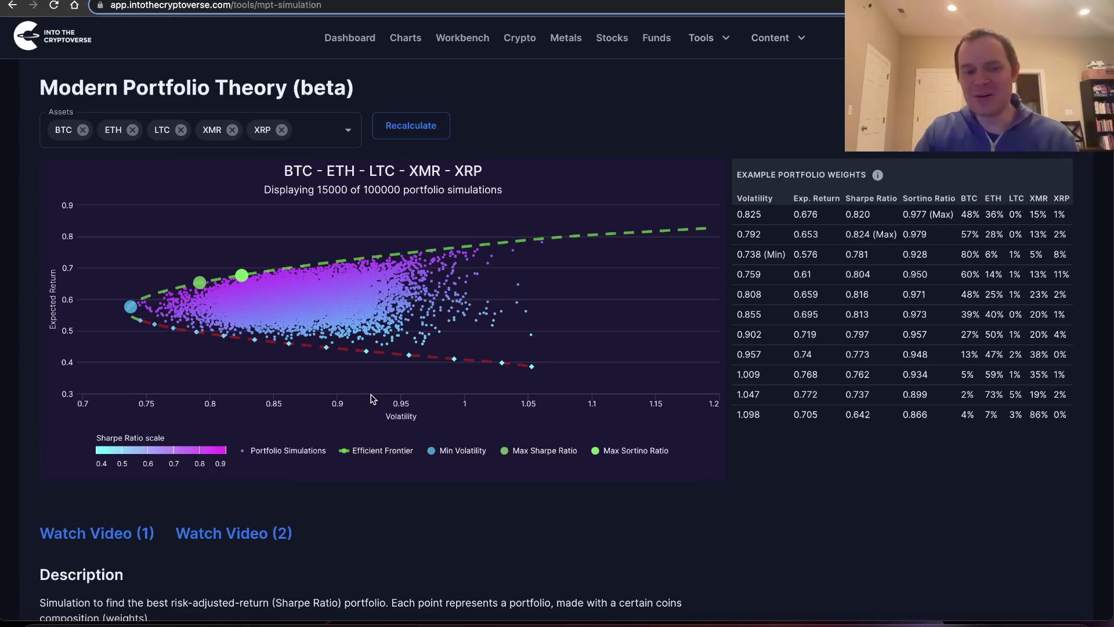
pyautogui.moveTo(164, 292)
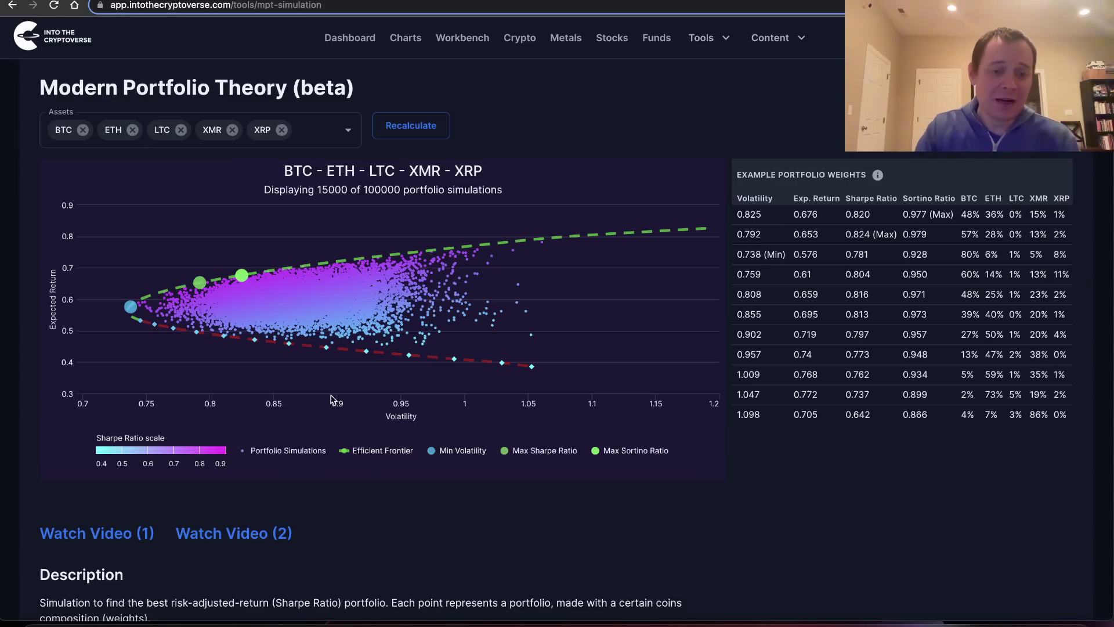
pyautogui.moveTo(339, 332)
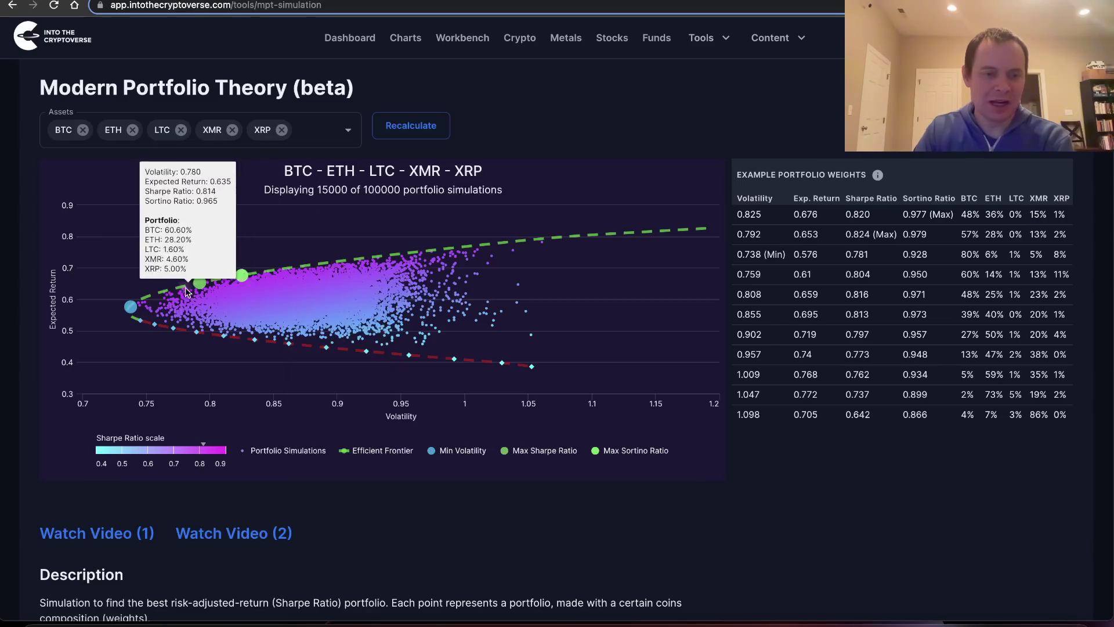
pyautogui.scroll(1, 519, 300)
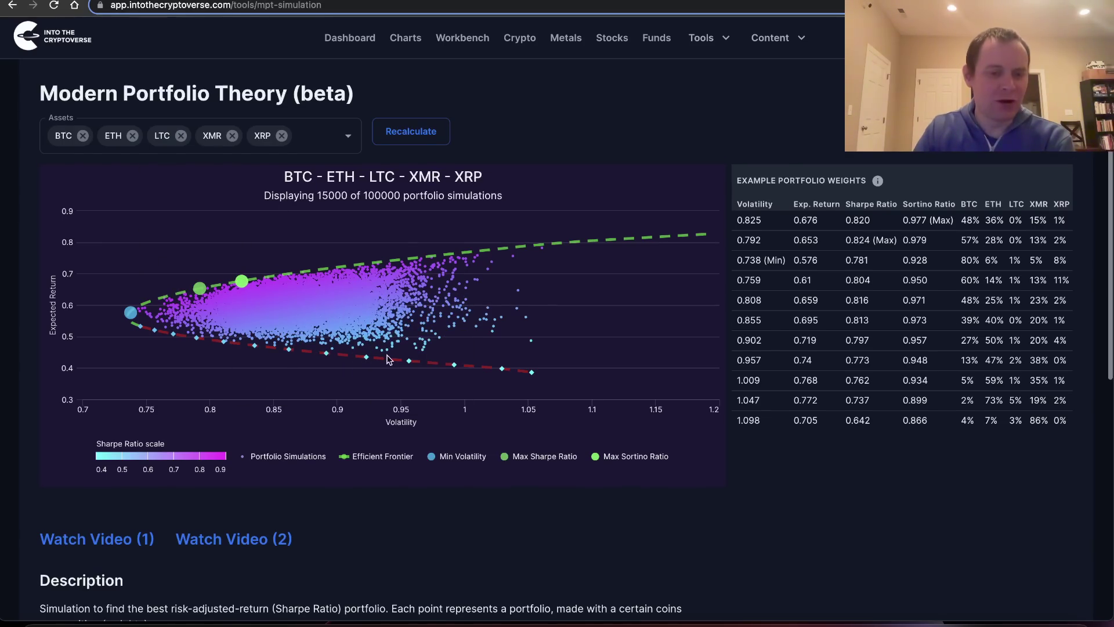
pyautogui.moveTo(324, 347)
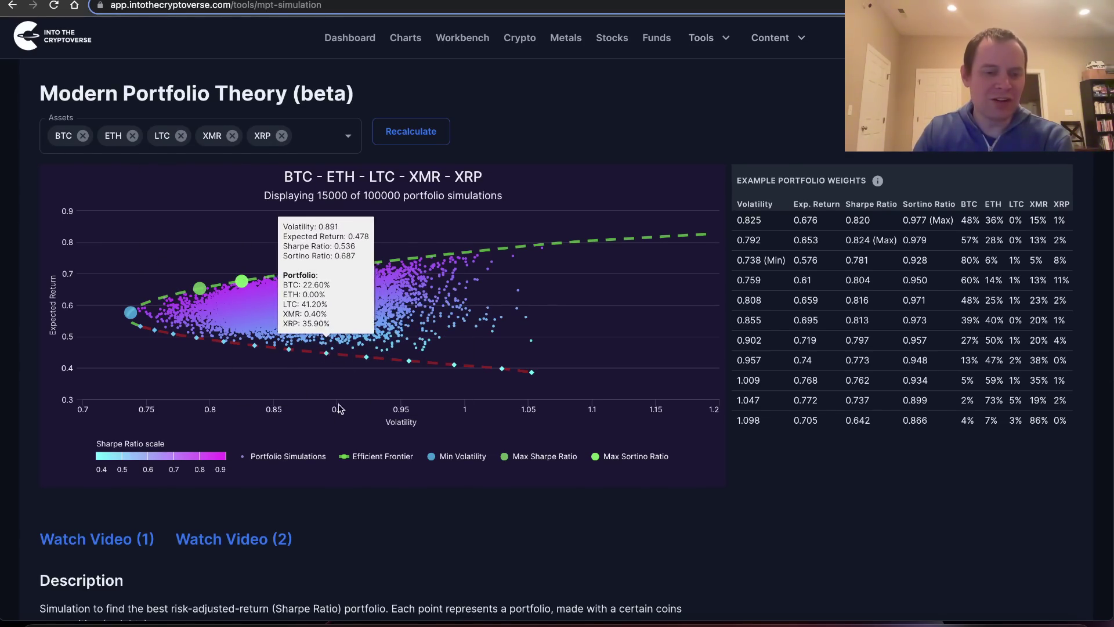
pyautogui.scroll(-1, 329, 340)
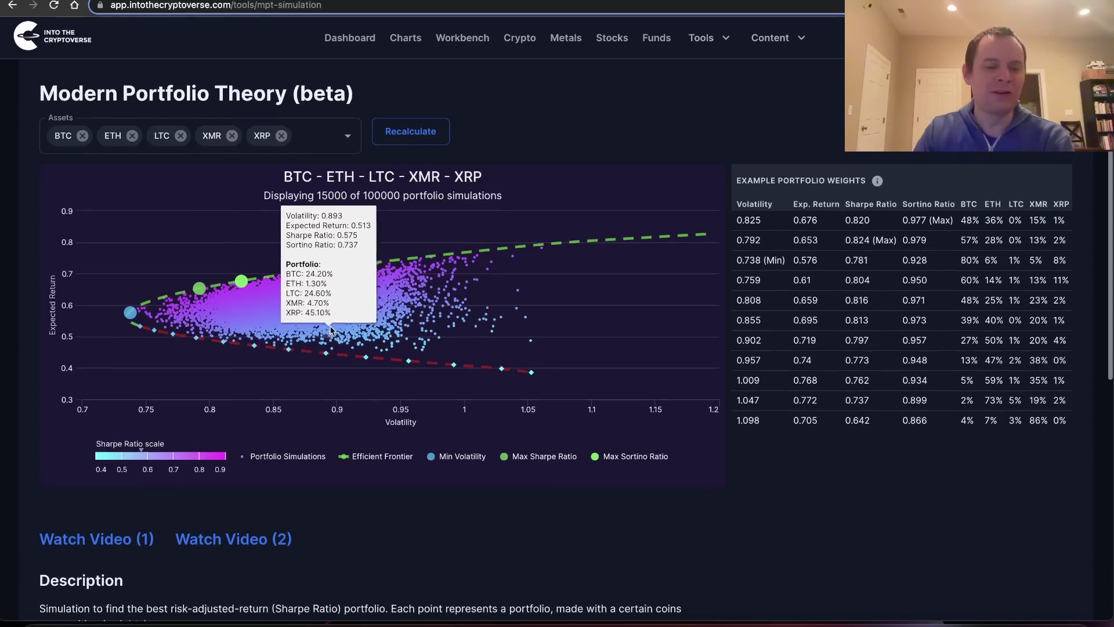
pyautogui.scroll(1, 333, 330)
pyautogui.moveTo(333, 282)
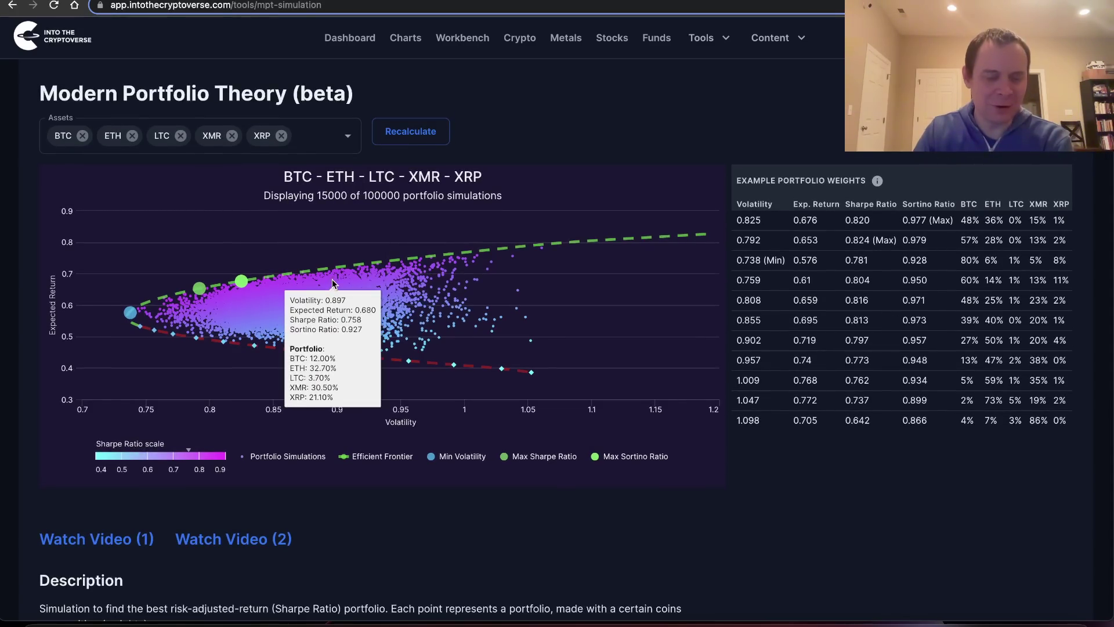
pyautogui.moveTo(193, 290)
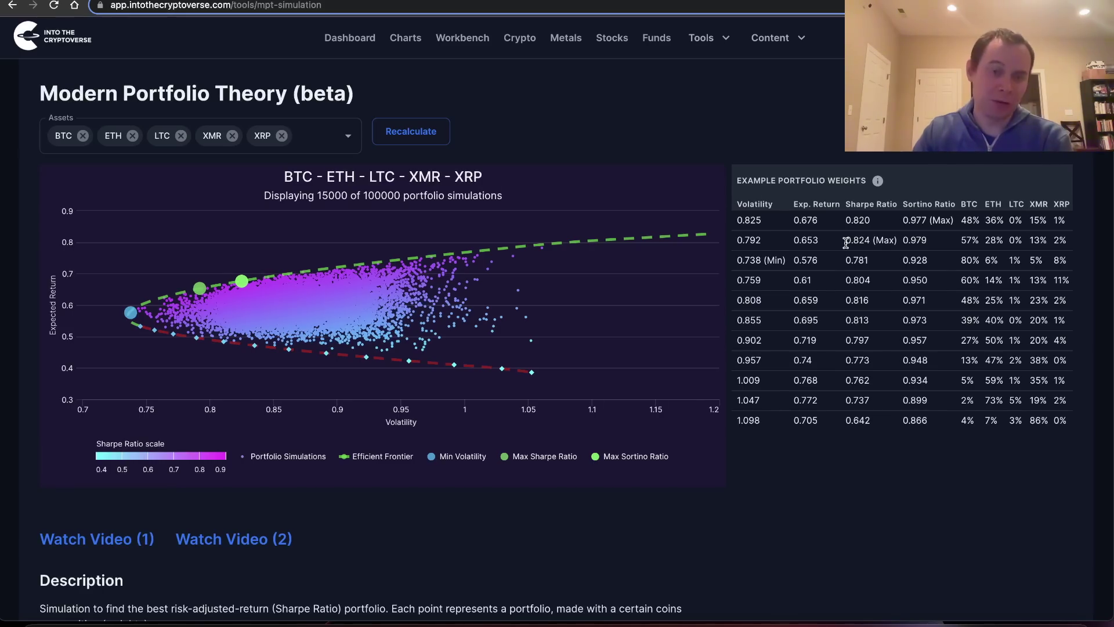
pyautogui.doubleClick(966, 241)
pyautogui.doubleClick(991, 241)
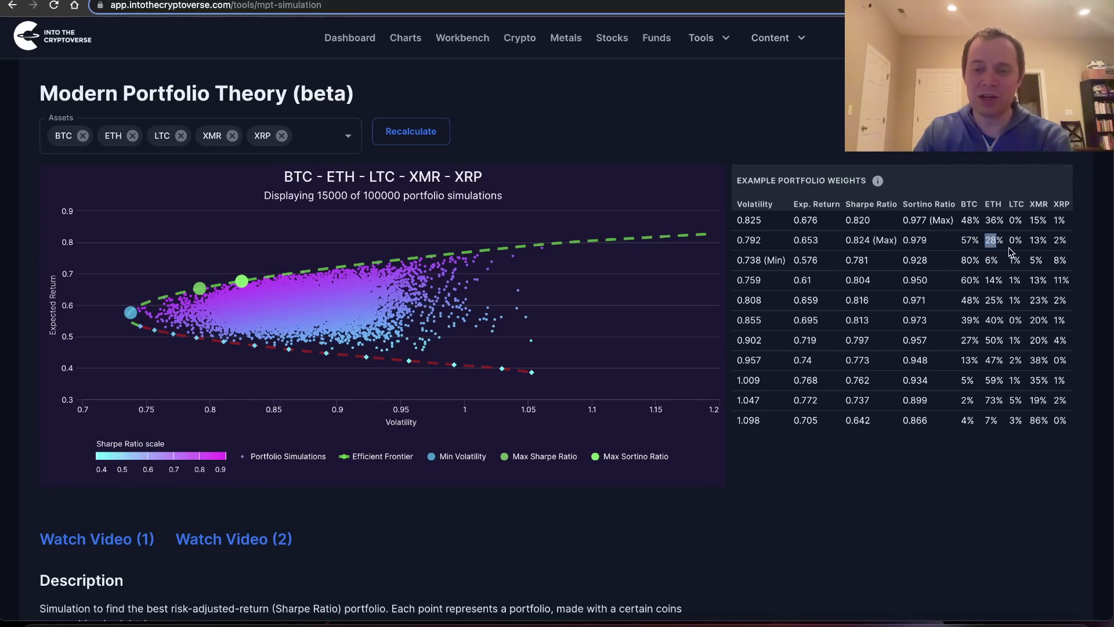
pyautogui.doubleClick(1015, 240)
pyautogui.doubleClick(1038, 241)
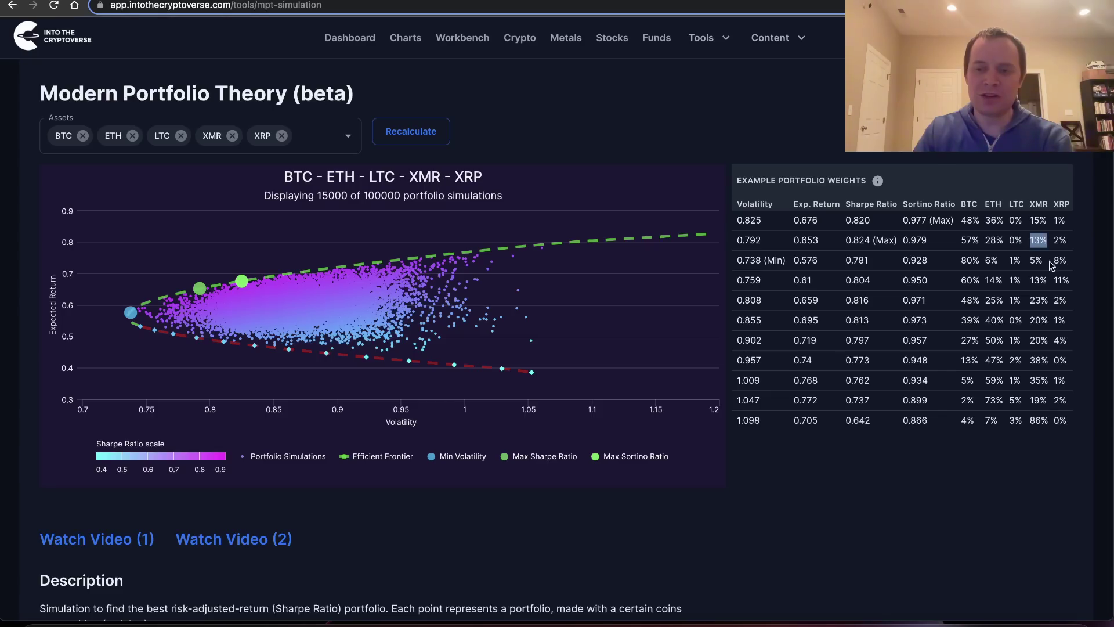
pyautogui.doubleClick(1059, 240)
pyautogui.doubleClick(1015, 240)
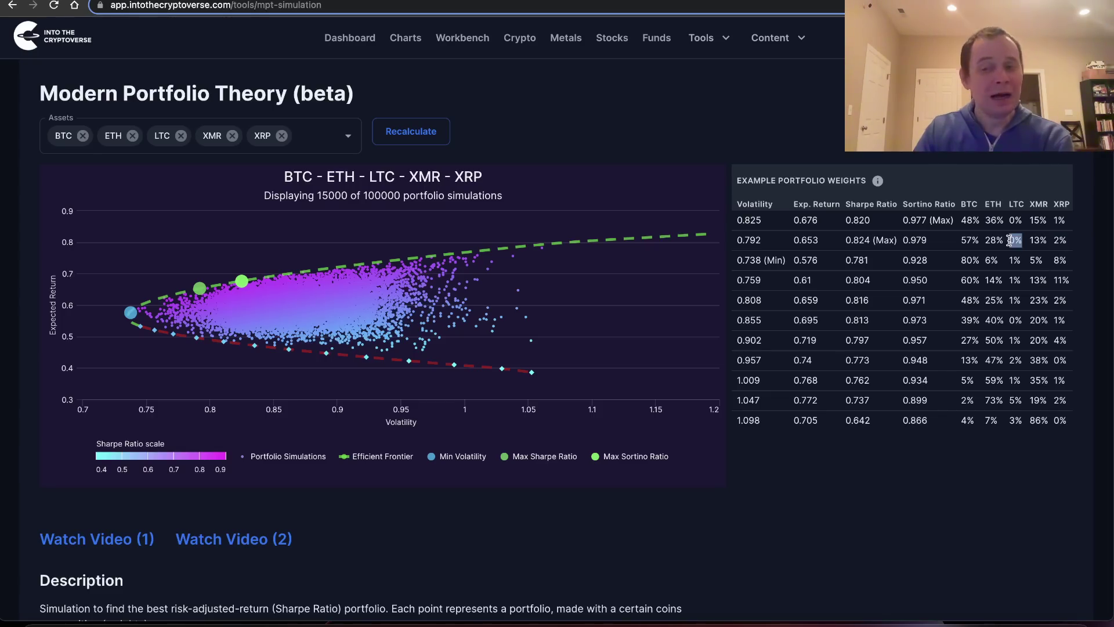
pyautogui.moveTo(392, 342)
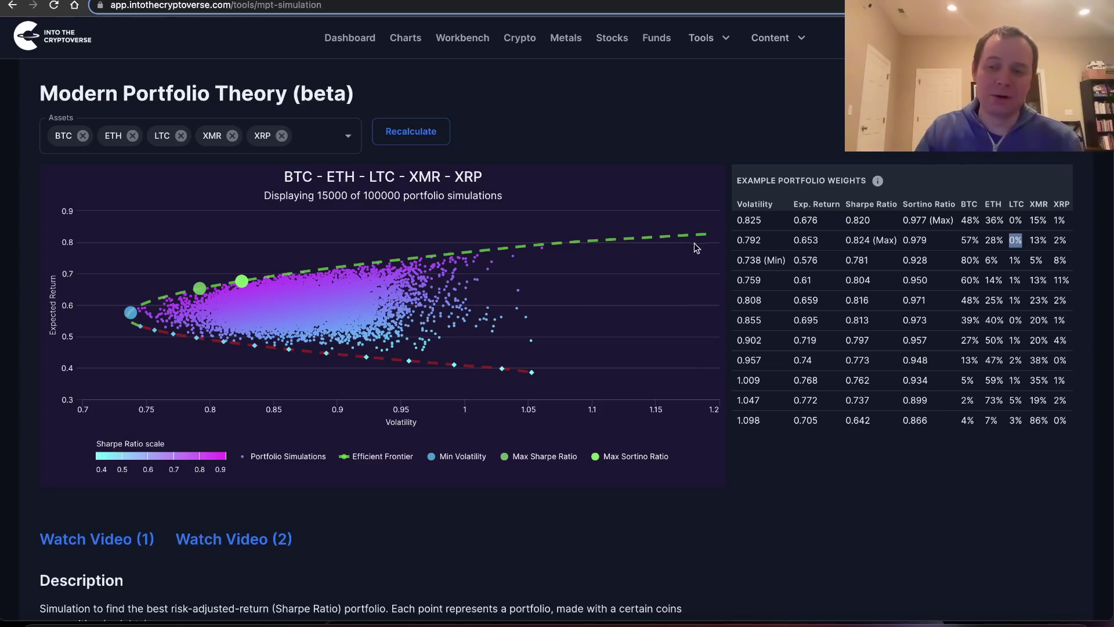
pyautogui.moveTo(902, 221); pyautogui.dragTo(1068, 223)
pyautogui.click(1000, 218)
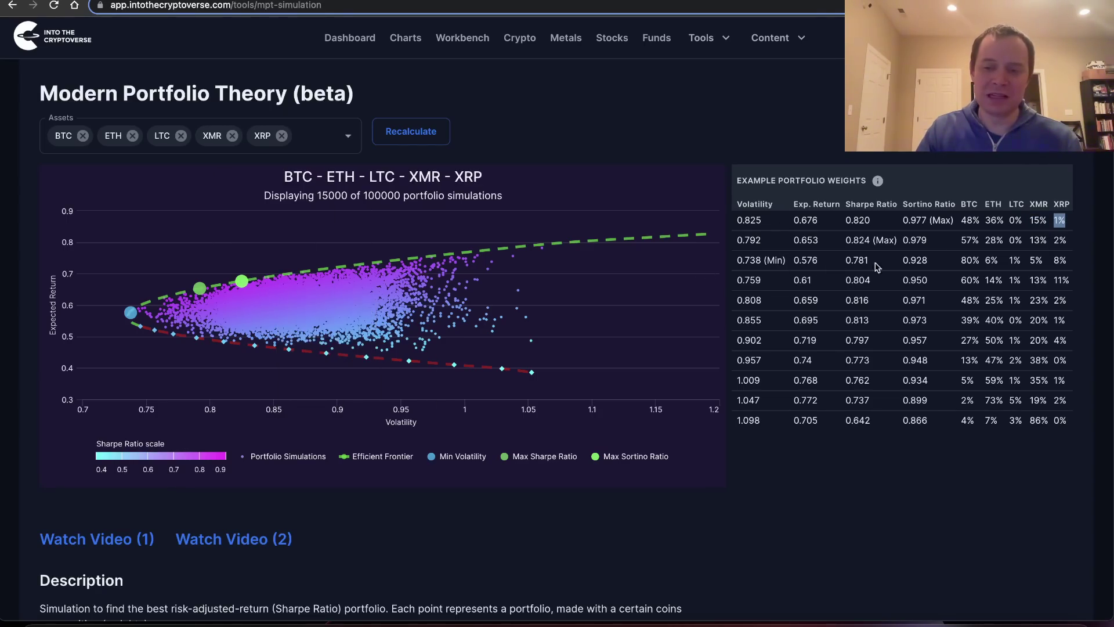
pyautogui.moveTo(959, 259); pyautogui.dragTo(985, 274)
pyautogui.doubleClick(989, 260)
pyautogui.click(1010, 264)
pyautogui.doubleClick(1012, 261)
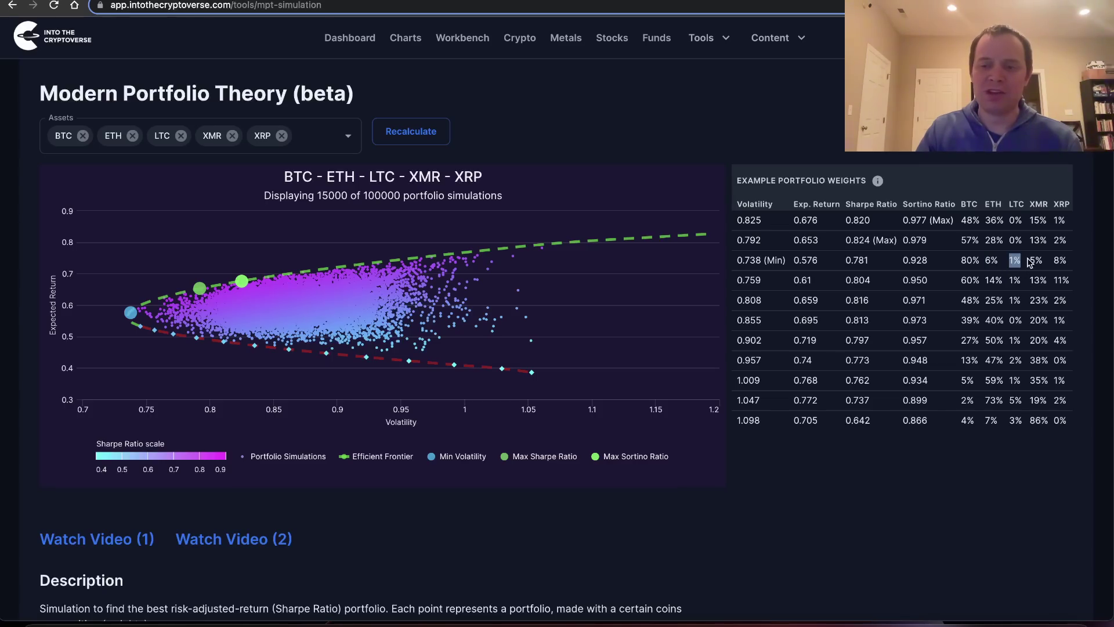
pyautogui.doubleClick(1036, 261)
pyautogui.moveTo(1053, 273); pyautogui.dragTo(1082, 271)
pyautogui.click(1026, 289)
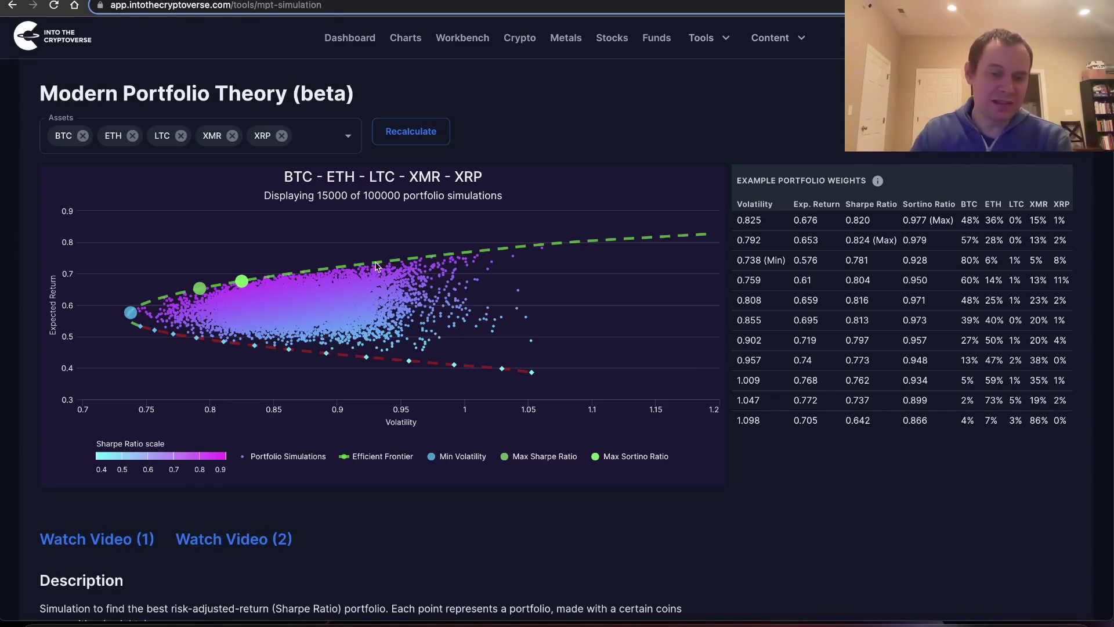
pyautogui.moveTo(382, 267)
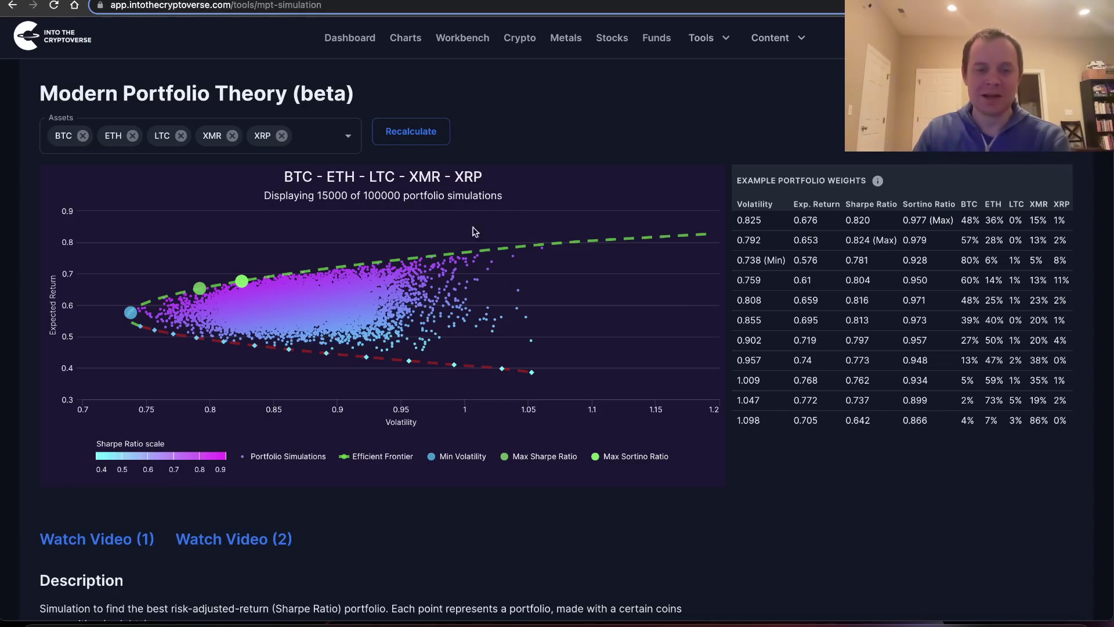
pyautogui.moveTo(463, 265)
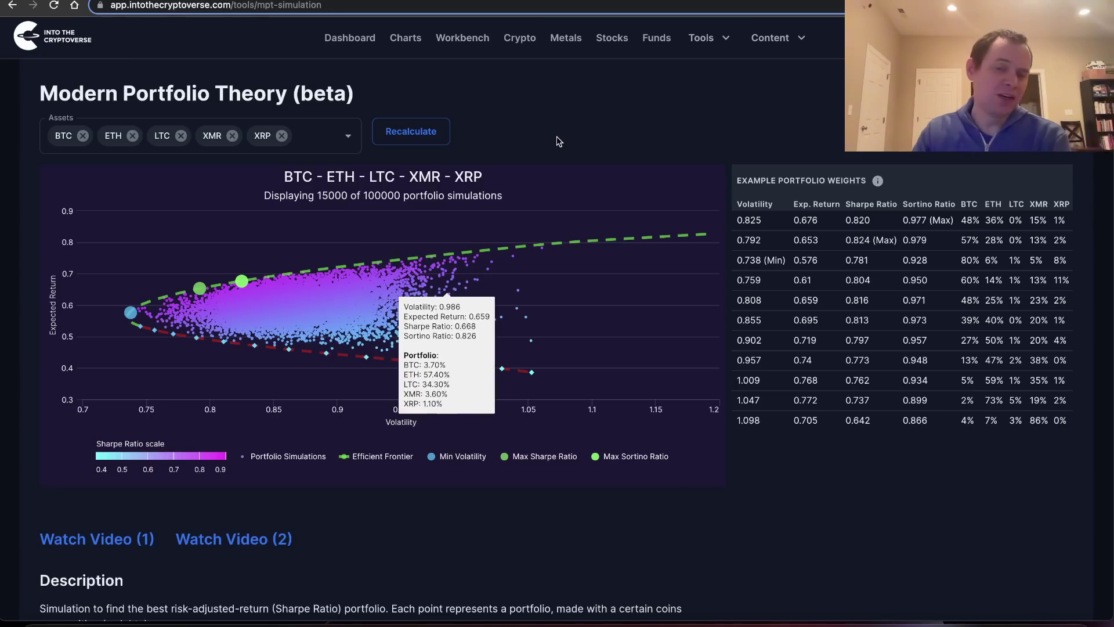